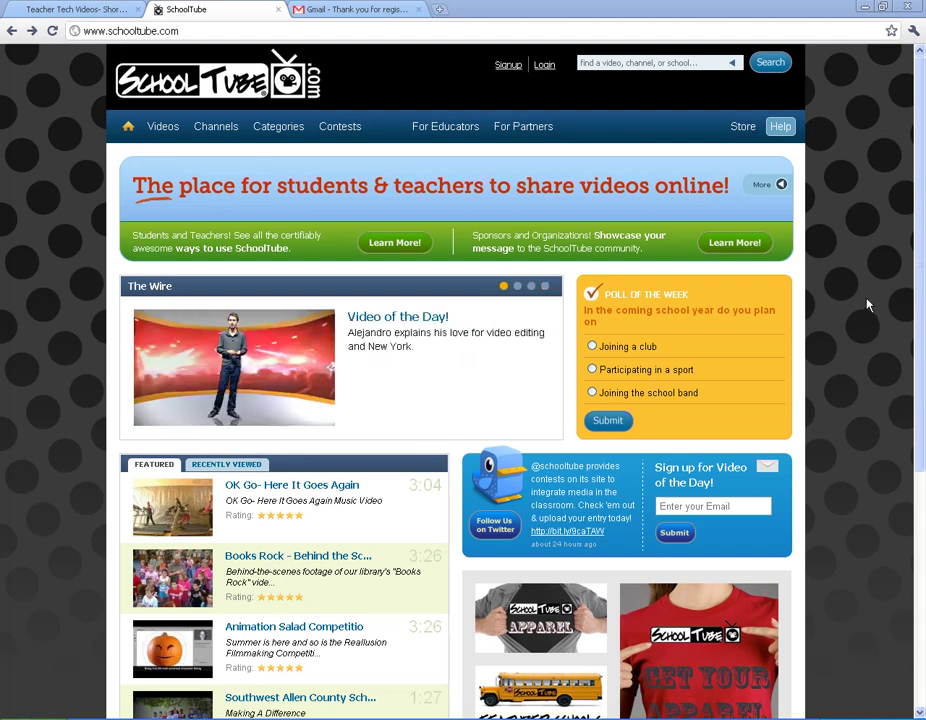
Step: Go to the free Signup page and choose the Educator (Click Here) account type
{"action": "mouse_move", "coordinate": [922, 218]}
{"action": "left_mouse_down"}
{"action": "mouse_move", "coordinate": [922, 309]}
{"action": "mouse_move", "coordinate": [918, 206]}
{"action": "left_mouse_up"}
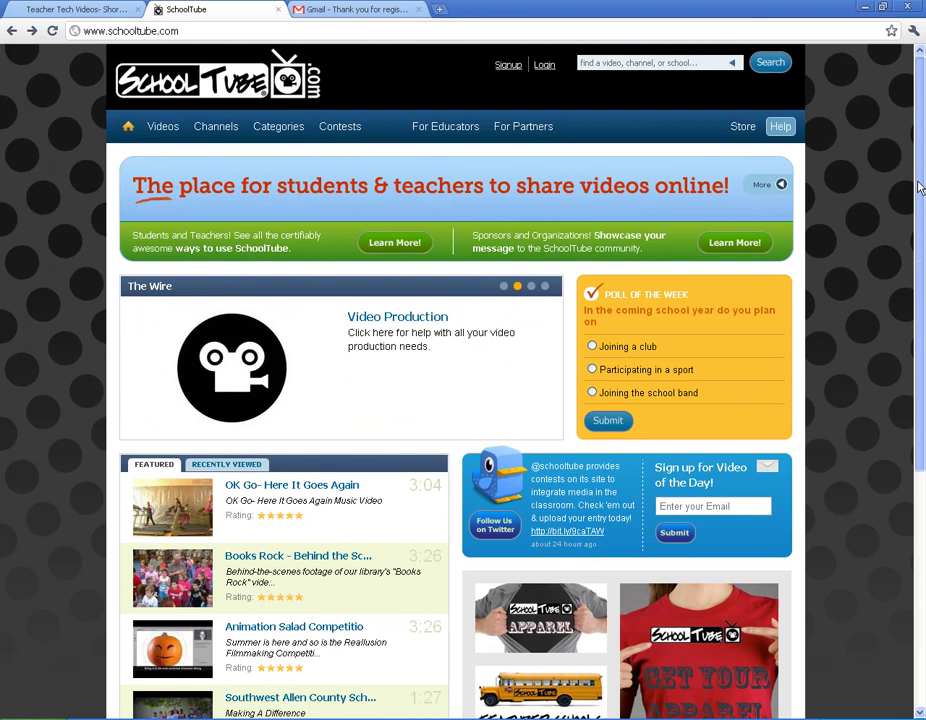
{"action": "mouse_move", "coordinate": [919, 188]}
{"action": "left_mouse_down"}
{"action": "mouse_move", "coordinate": [921, 359]}
{"action": "mouse_move", "coordinate": [922, 181]}
{"action": "left_mouse_up"}
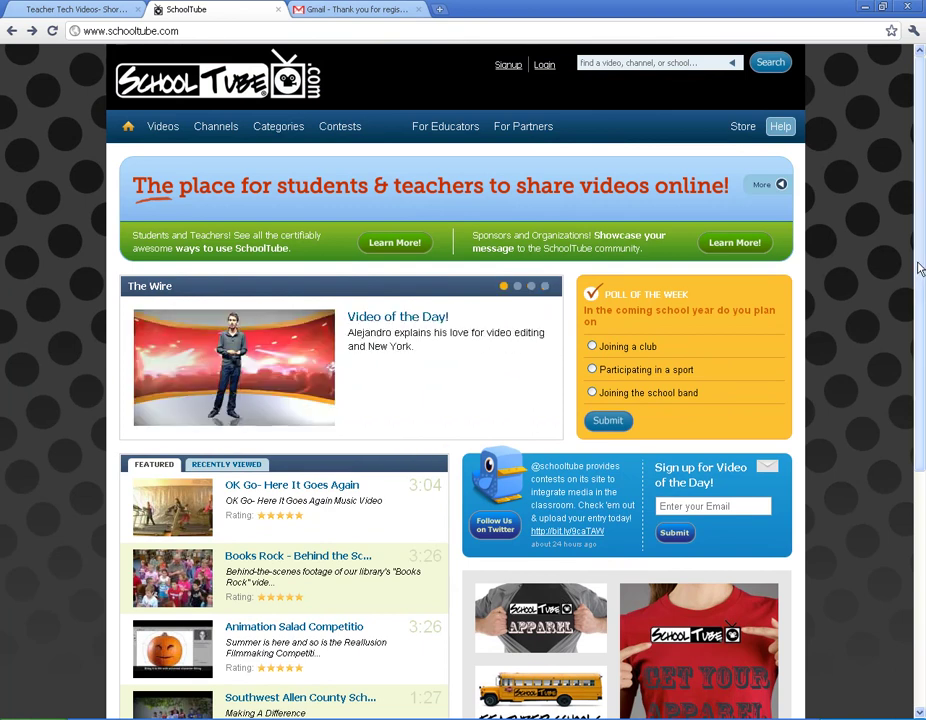
{"action": "scroll", "coordinate": [922, 280], "scroll_direction": "down", "scroll_amount": 1}
{"action": "scroll", "coordinate": [922, 285], "scroll_direction": "up", "scroll_amount": 1}
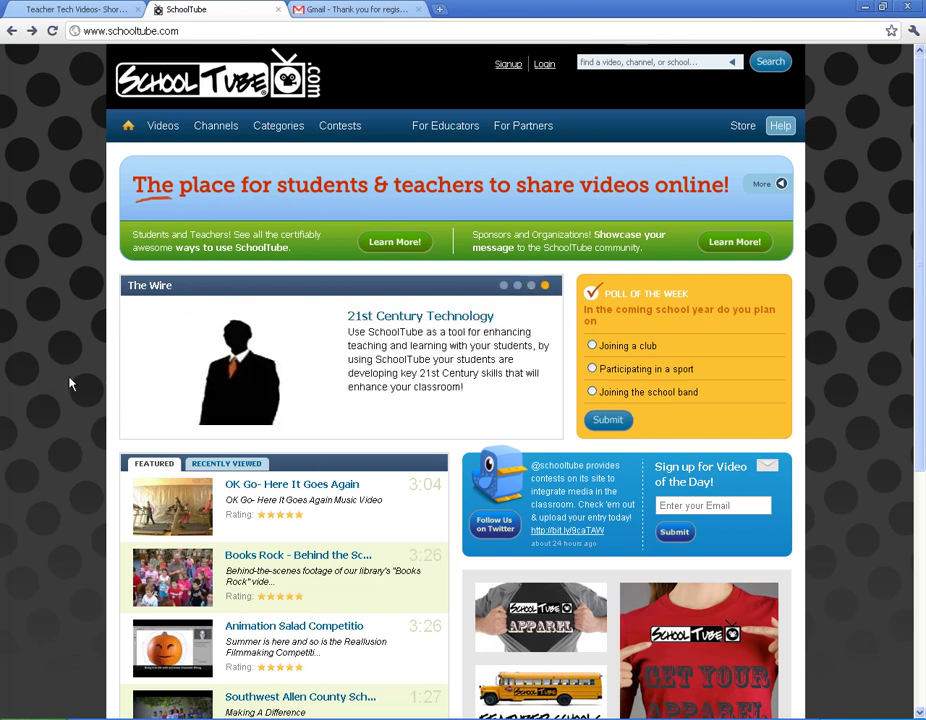
{"action": "scroll", "coordinate": [70, 382], "scroll_direction": "down", "scroll_amount": 1}
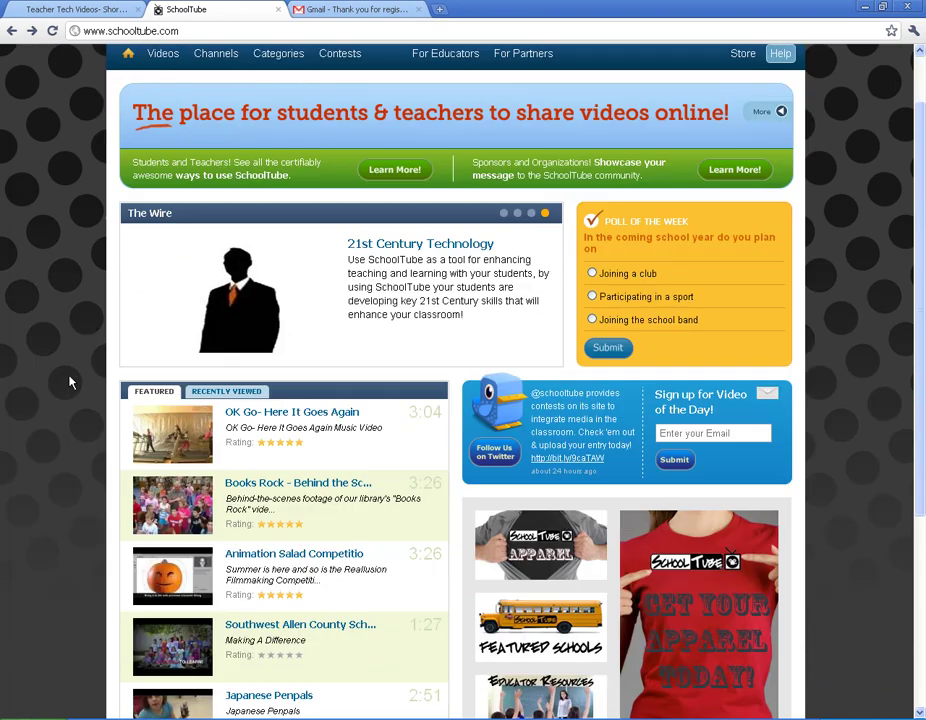
{"action": "scroll", "coordinate": [70, 380], "scroll_direction": "up", "scroll_amount": 1}
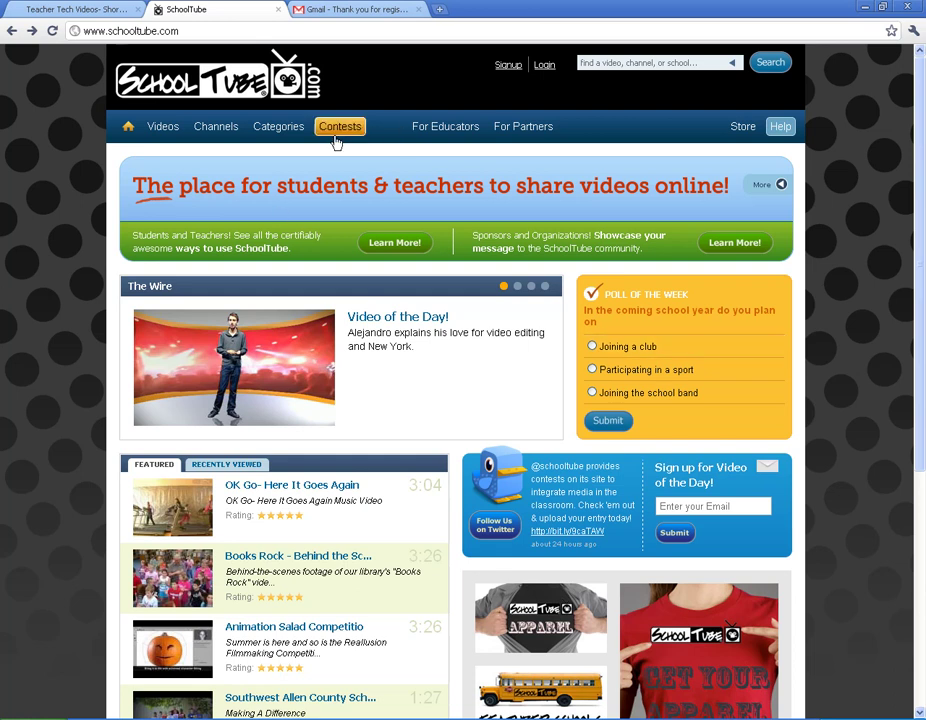
{"action": "scroll", "coordinate": [62, 398], "scroll_direction": "down", "scroll_amount": 4}
{"action": "scroll", "coordinate": [50, 393], "scroll_direction": "down", "scroll_amount": 1}
{"action": "scroll", "coordinate": [50, 393], "scroll_direction": "up", "scroll_amount": 1}
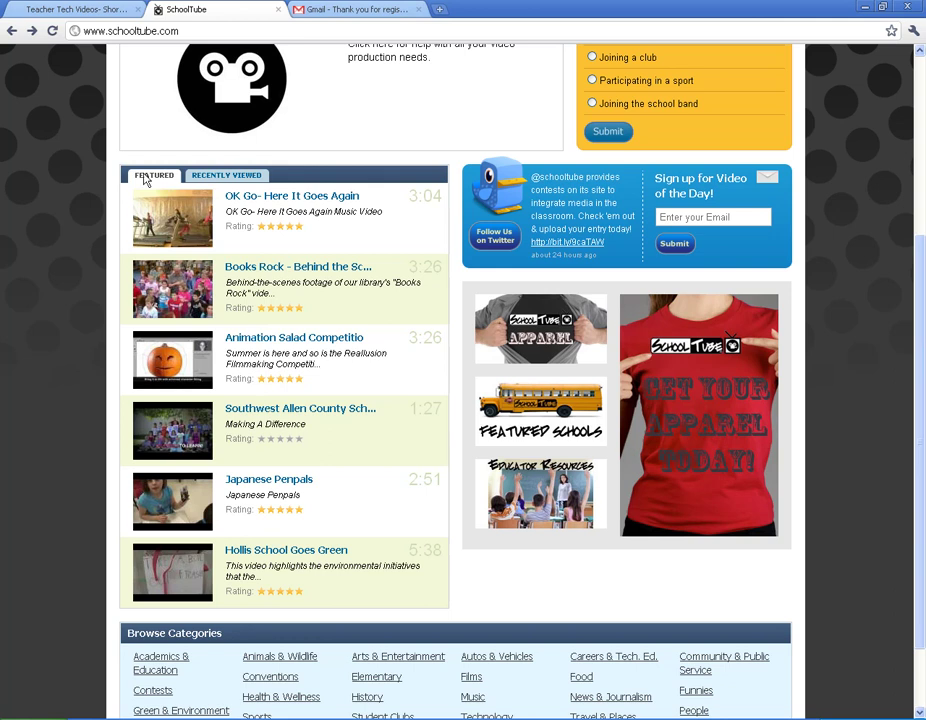
{"action": "scroll", "coordinate": [50, 428], "scroll_direction": "down", "scroll_amount": 1}
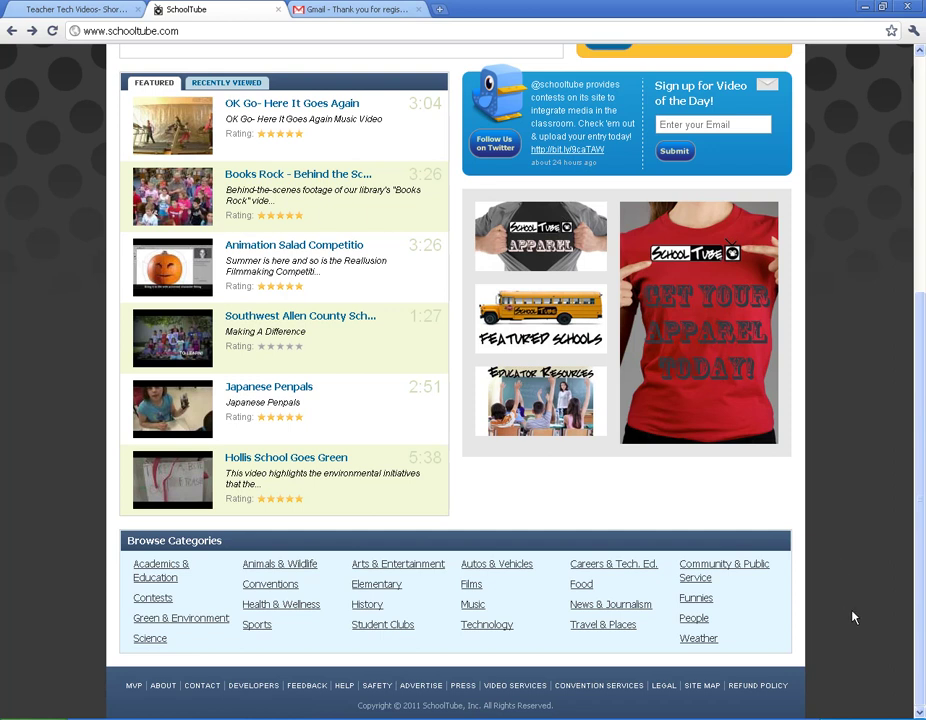
{"action": "scroll", "coordinate": [852, 616], "scroll_direction": "up", "scroll_amount": 4}
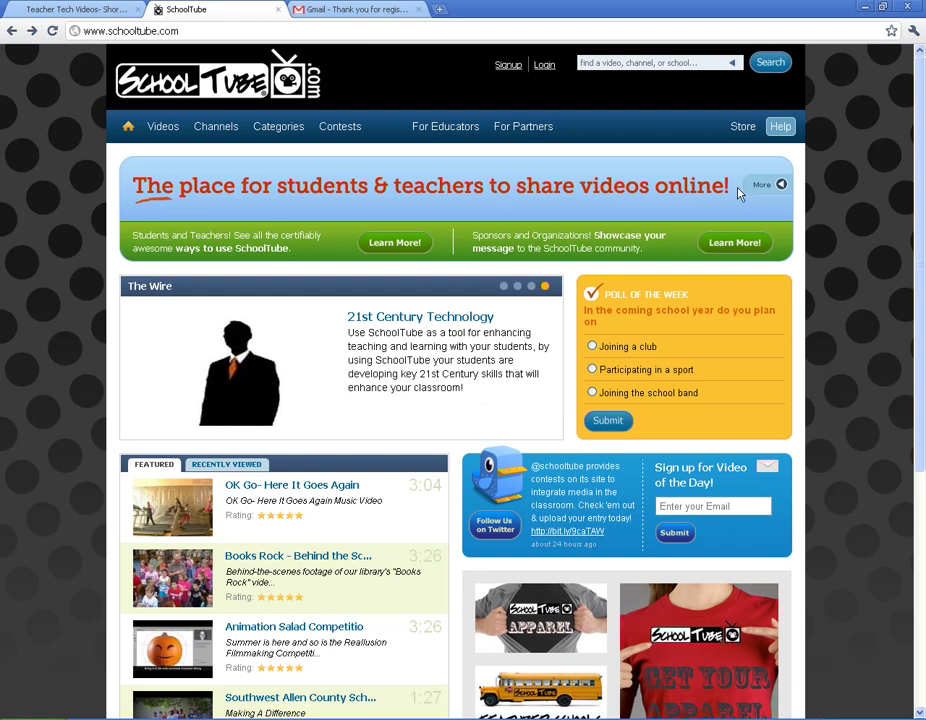
{"action": "left_click", "coordinate": [509, 66]}
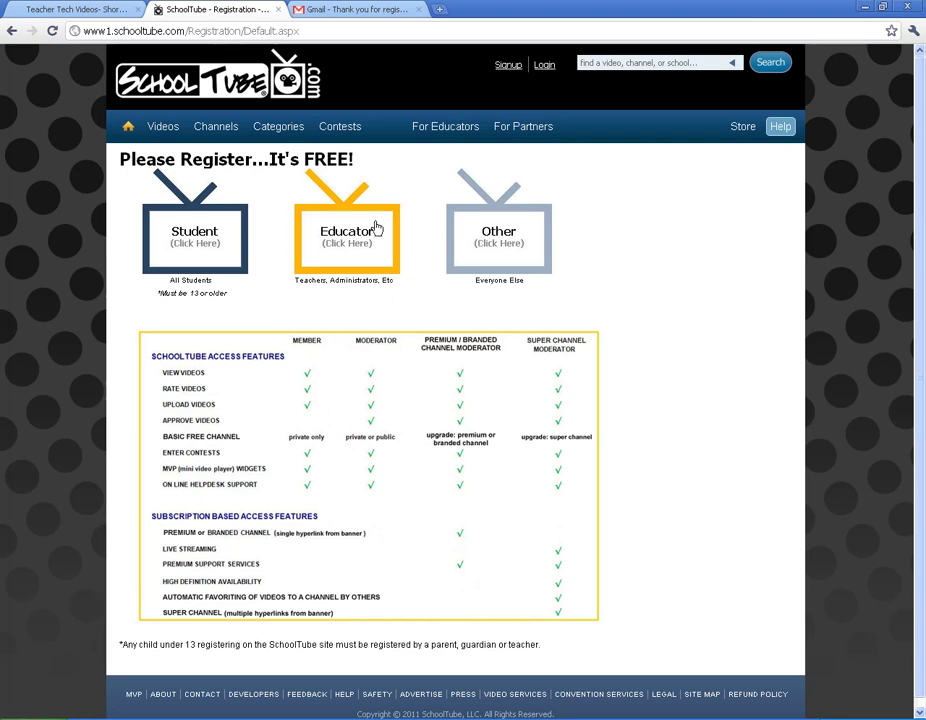
{"action": "left_click", "coordinate": [357, 245]}
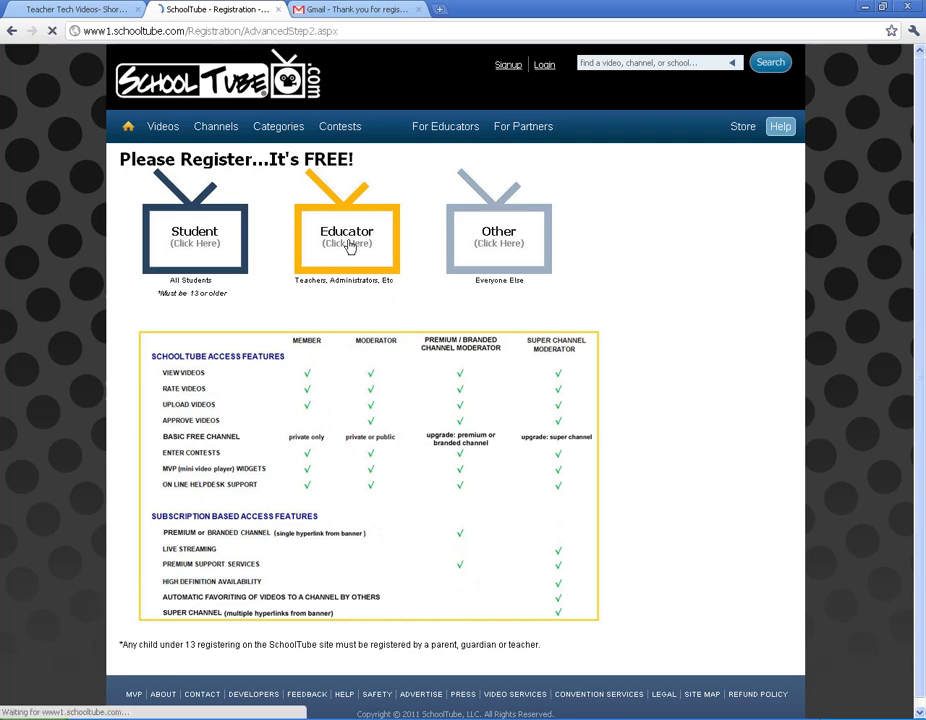
Step: Search the school lookup for 'Billy Bob School' and, finding none, bring up the unlisted-school form
{"action": "left_click", "coordinate": [183, 202]}
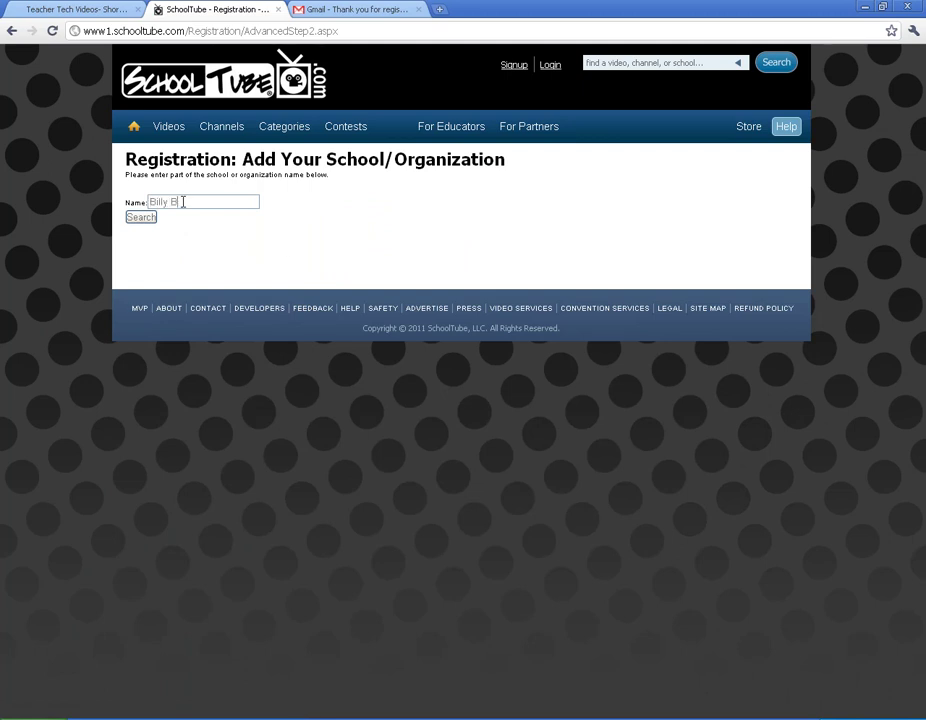
{"action": "type", "text": "Billy Bob School"}
{"action": "left_click", "coordinate": [153, 226]}
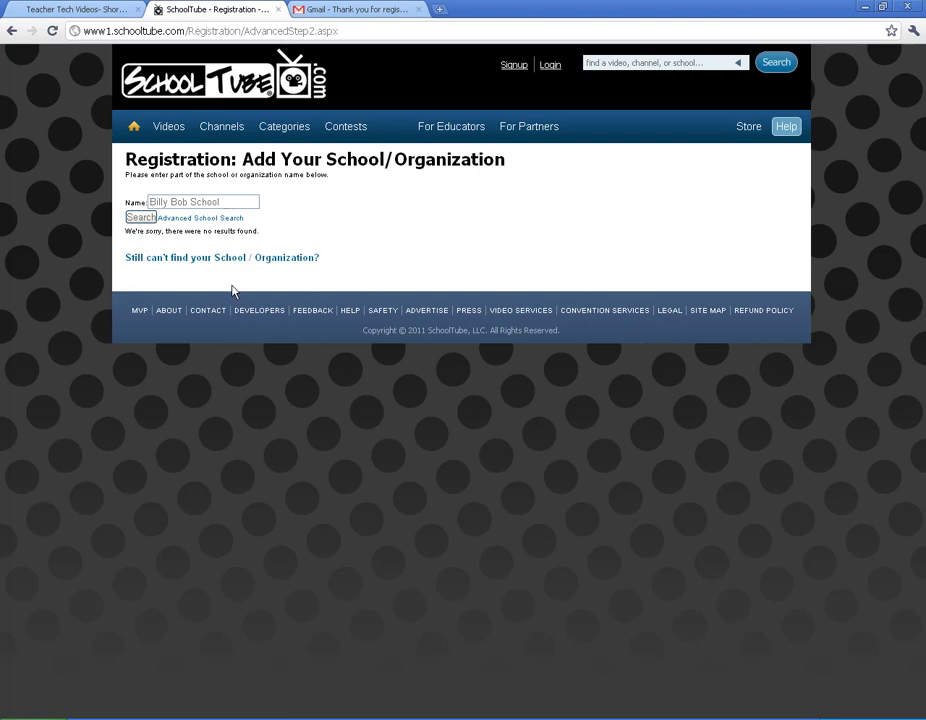
{"action": "left_click", "coordinate": [197, 262]}
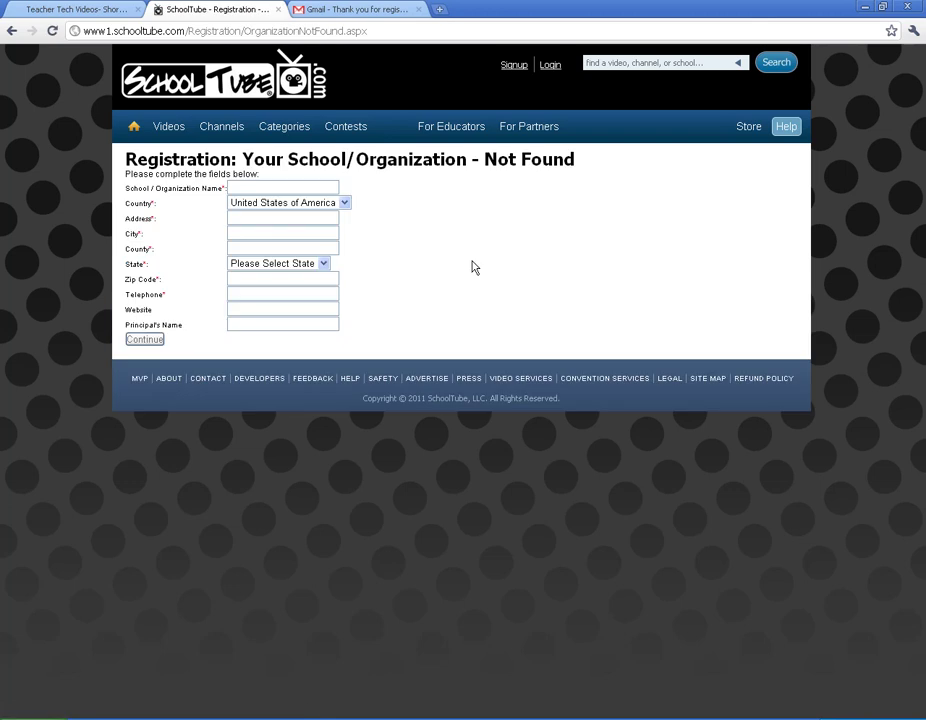
Step: Leave the Not Found form's name, website and zip code fields blank and return to Signup
{"action": "left_click", "coordinate": [249, 187]}
{"action": "left_click", "coordinate": [254, 311]}
{"action": "left_click", "coordinate": [247, 280]}
{"action": "left_click", "coordinate": [513, 65]}
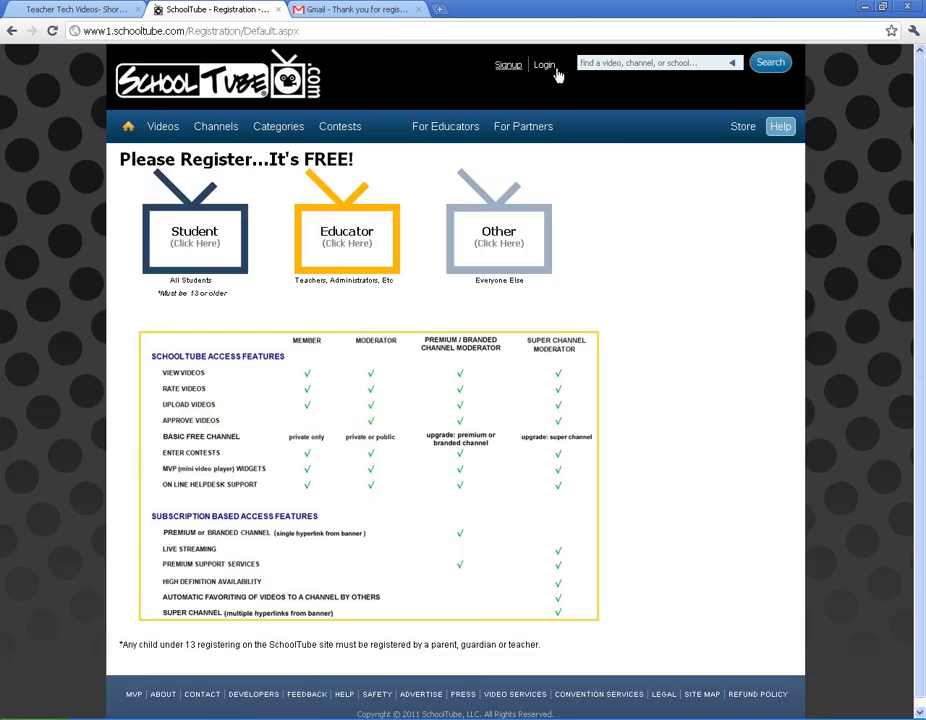
Step: Search the school Name for 'J', accept the J N Fries suggestion, and select J N Fries Middle School
{"action": "left_click", "coordinate": [194, 230]}
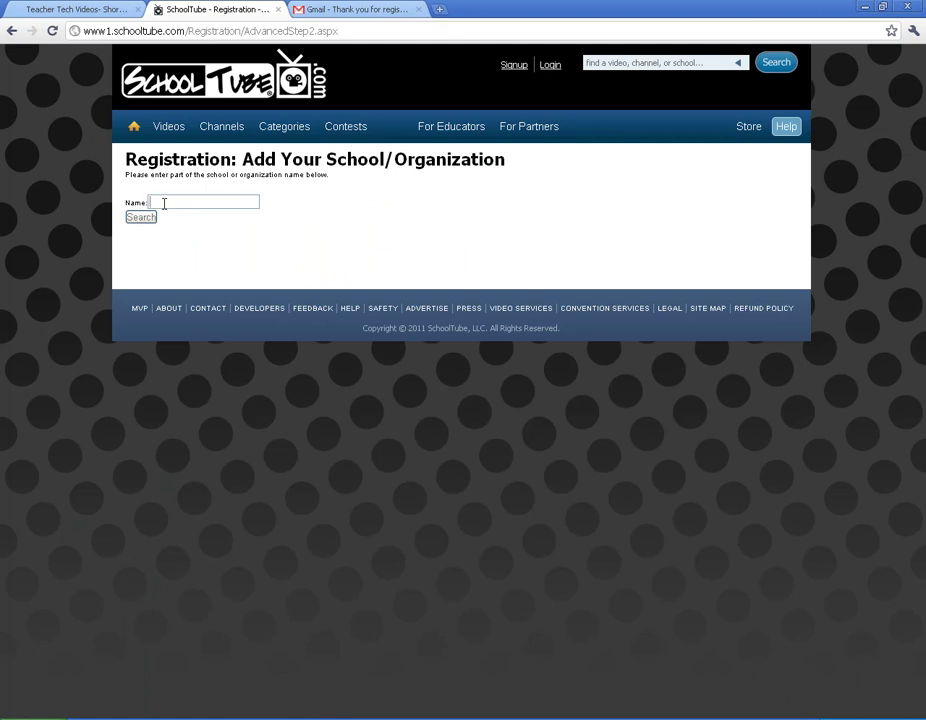
{"action": "left_click", "coordinate": [178, 197]}
{"action": "type", "text": "J N Fries"}
{"action": "key", "text": "Return"}
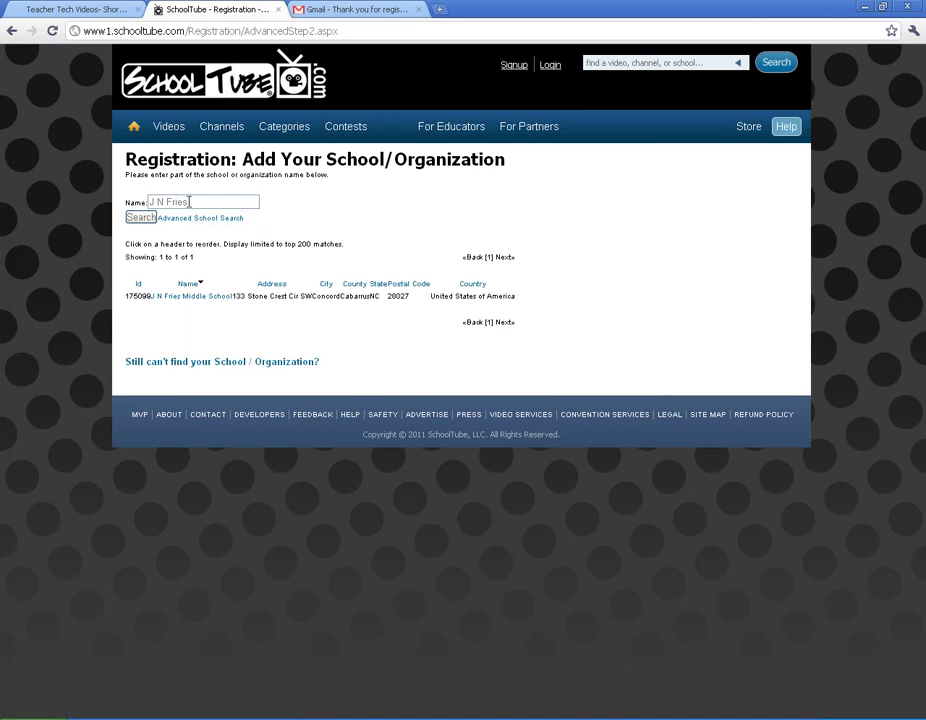
{"action": "left_click", "coordinate": [202, 300]}
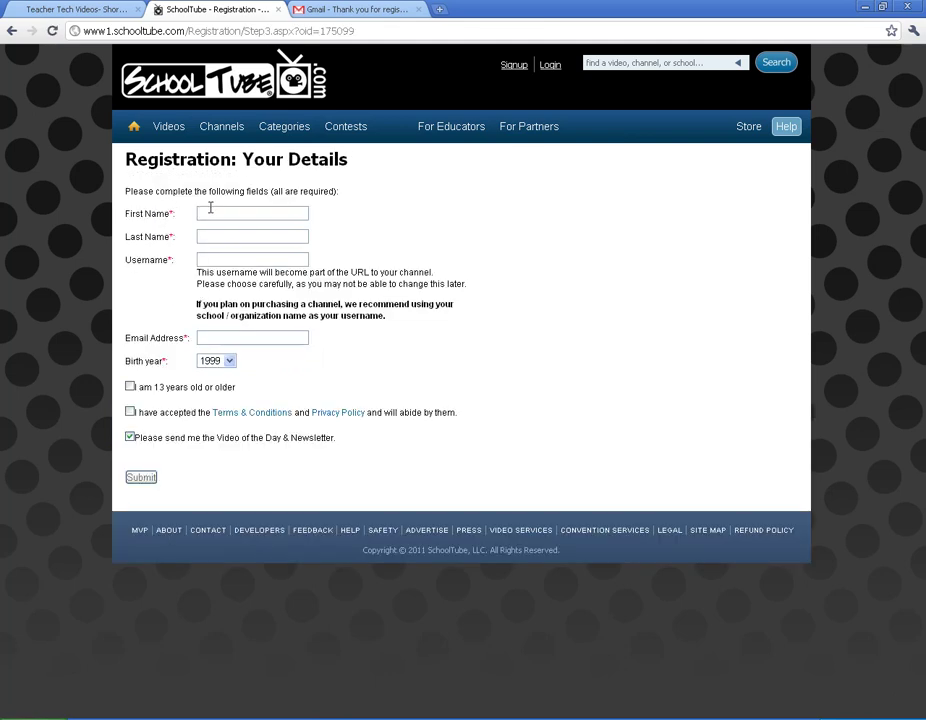
Step: Visit the Username, Birth year (keeping 1999) and Email fields, then return home via the SchoolTube logo
{"action": "left_click", "coordinate": [223, 261]}
{"action": "left_click", "coordinate": [231, 365]}
{"action": "mouse_move", "coordinate": [236, 376]}
{"action": "left_mouse_down"}
{"action": "mouse_move", "coordinate": [232, 460]}
{"action": "mouse_move", "coordinate": [238, 378]}
{"action": "left_mouse_up"}
{"action": "left_click", "coordinate": [229, 365]}
{"action": "left_click", "coordinate": [238, 336]}
{"action": "left_click", "coordinate": [172, 88]}
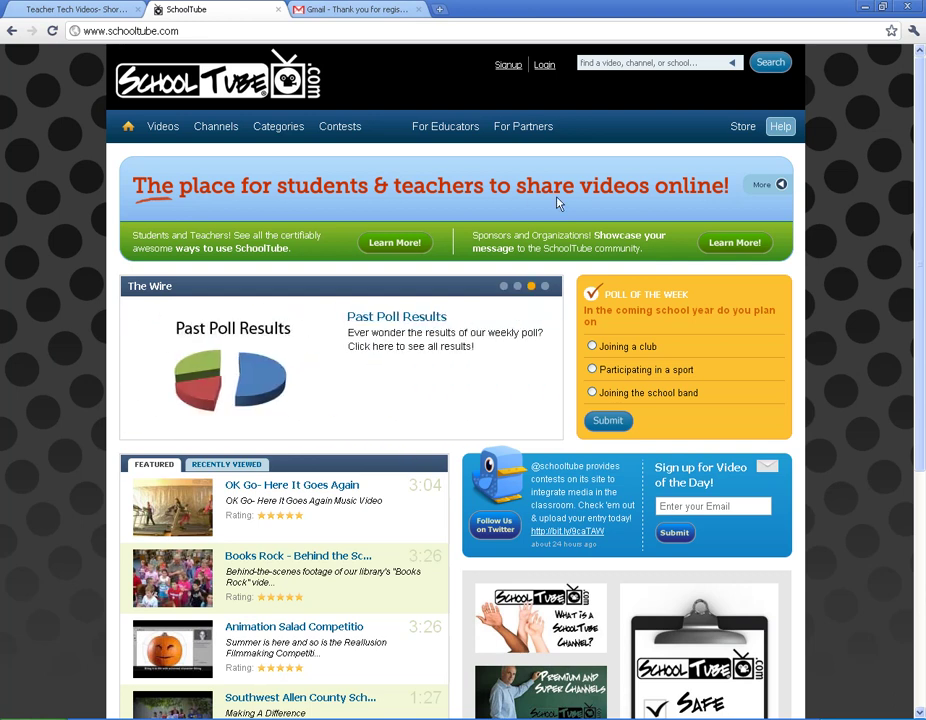
{"action": "mouse_move", "coordinate": [921, 257]}
{"action": "left_mouse_down"}
{"action": "mouse_move", "coordinate": [921, 297]}
{"action": "mouse_move", "coordinate": [921, 257]}
{"action": "left_mouse_up"}
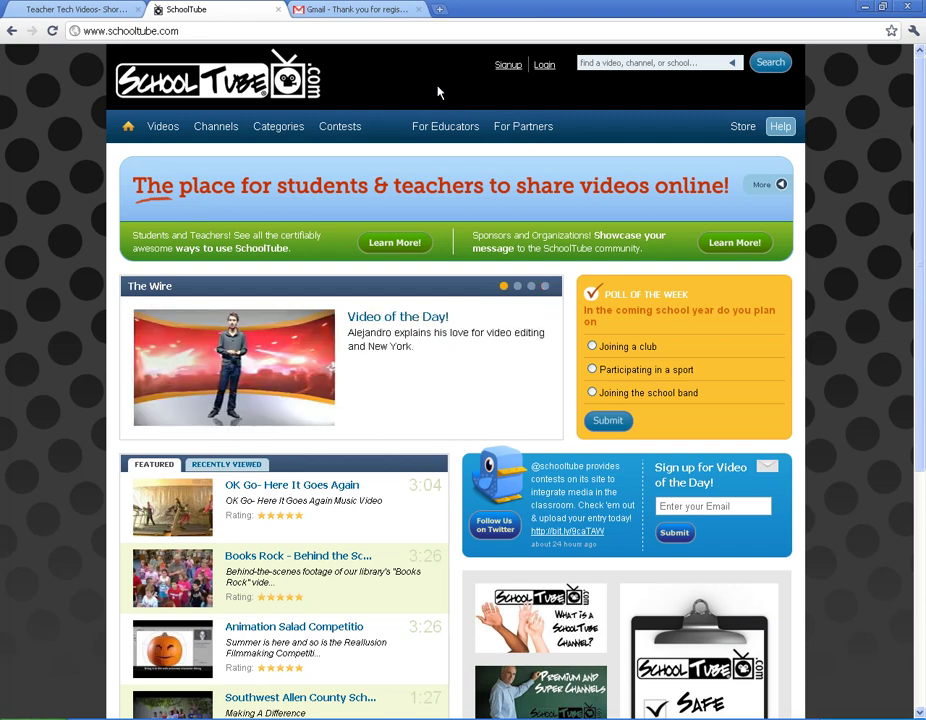
{"action": "mouse_move", "coordinate": [921, 151]}
{"action": "left_mouse_down"}
{"action": "mouse_move", "coordinate": [922, 403]}
{"action": "mouse_move", "coordinate": [918, 163]}
{"action": "left_mouse_up"}
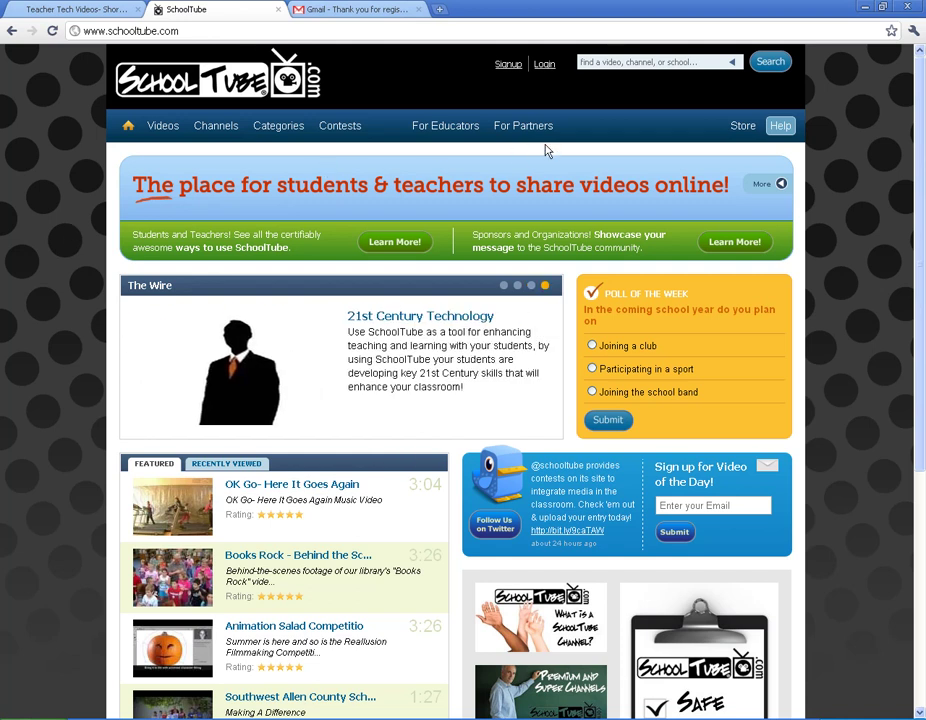
Step: Go to For Educators and open SchoolTube How-Tos under Educator Resources
{"action": "left_click", "coordinate": [432, 130]}
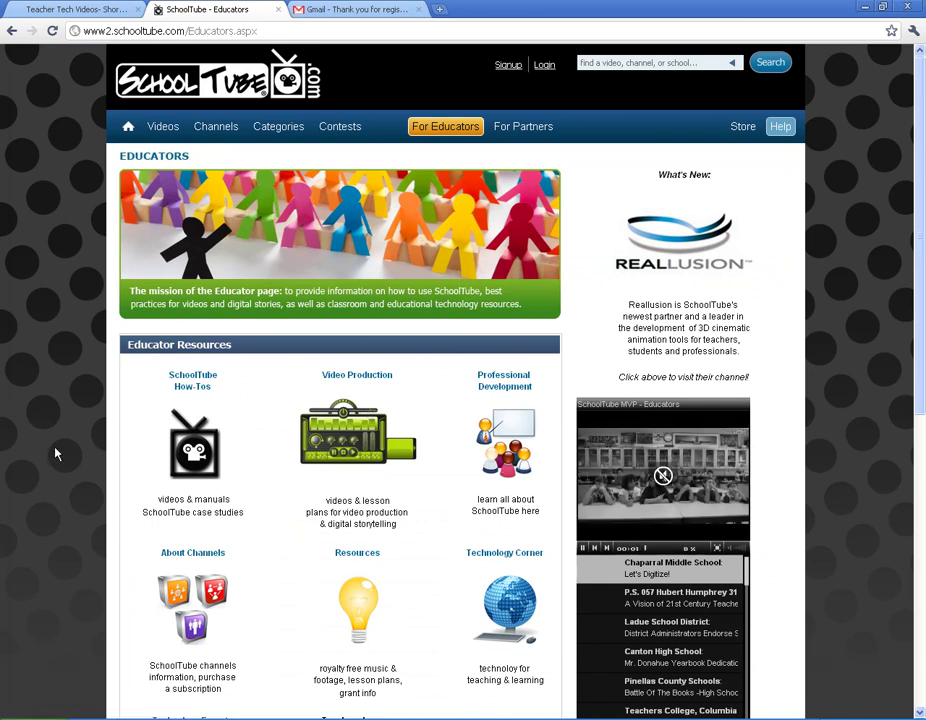
{"action": "scroll", "coordinate": [55, 454], "scroll_direction": "down", "scroll_amount": 3}
{"action": "scroll", "coordinate": [55, 454], "scroll_direction": "up", "scroll_amount": 3}
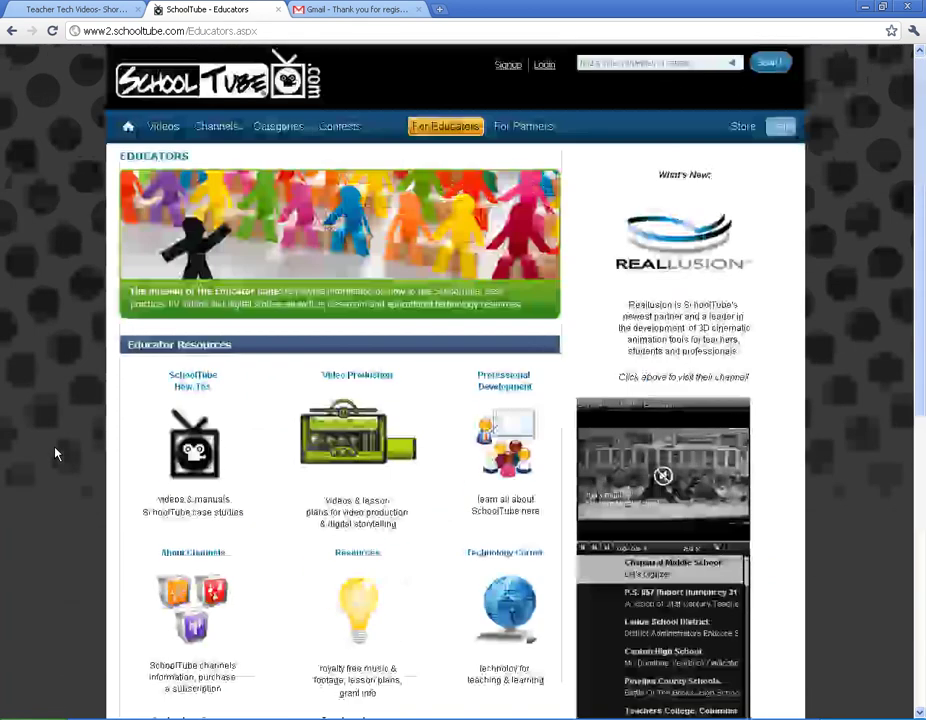
{"action": "left_click", "coordinate": [193, 386]}
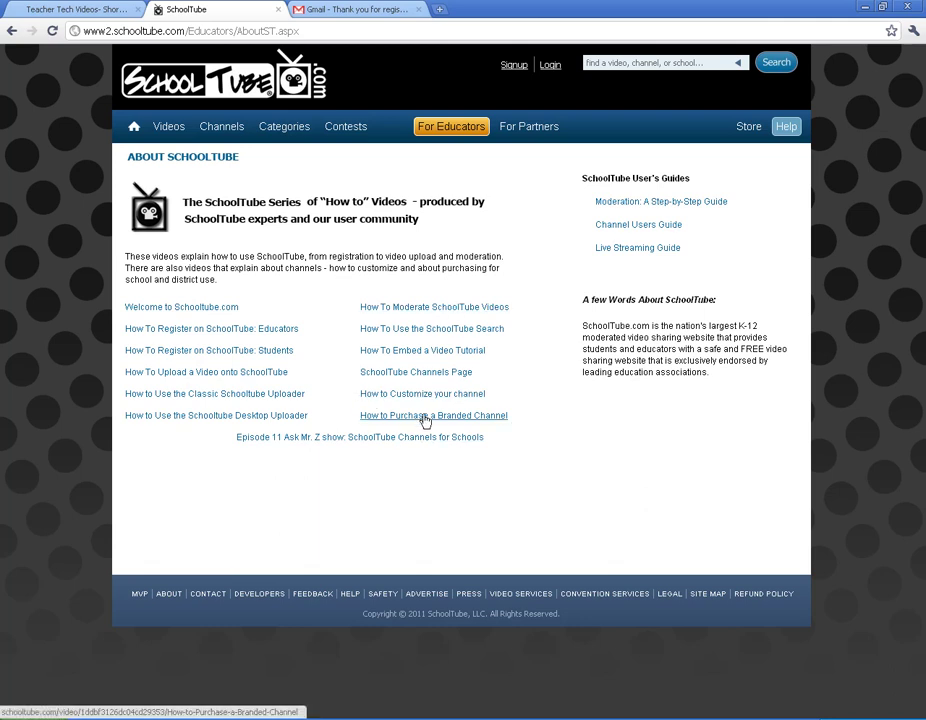
Step: Open and close the Channel Users Guide PDF, check the Gmail tab, then return to SchoolTube's home page
{"action": "left_click", "coordinate": [653, 225]}
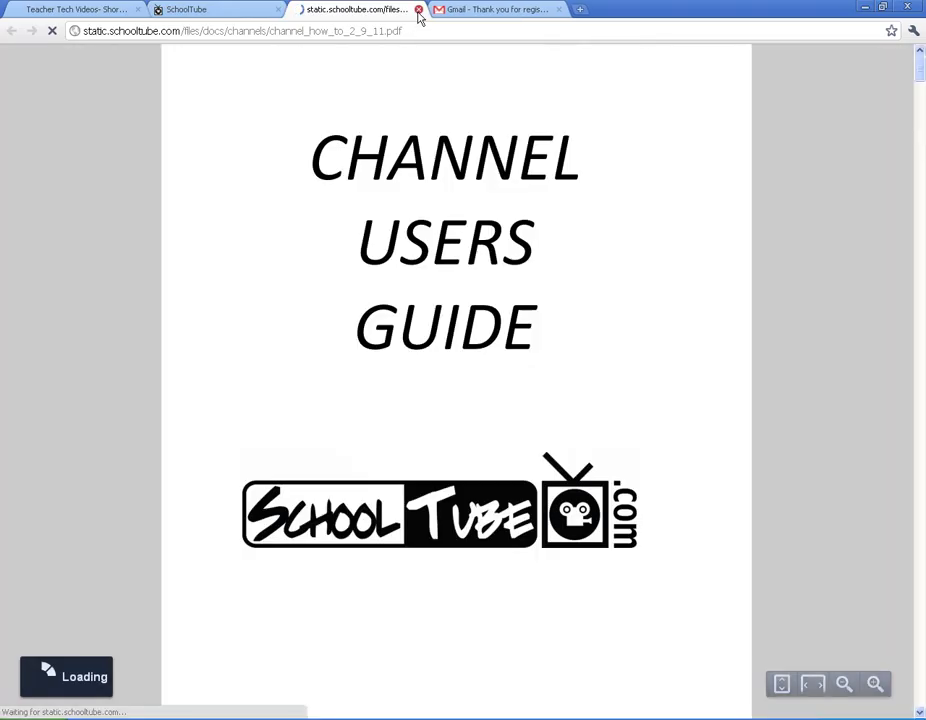
{"action": "left_click", "coordinate": [418, 9]}
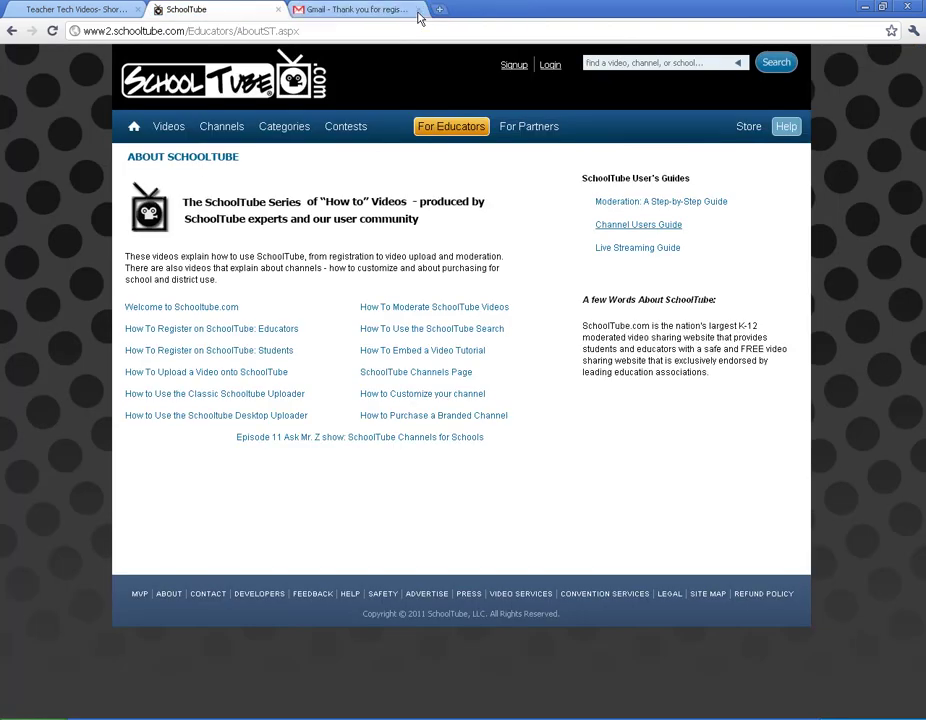
{"action": "left_click", "coordinate": [330, 10]}
{"action": "left_click", "coordinate": [226, 8]}
{"action": "left_click", "coordinate": [160, 95]}
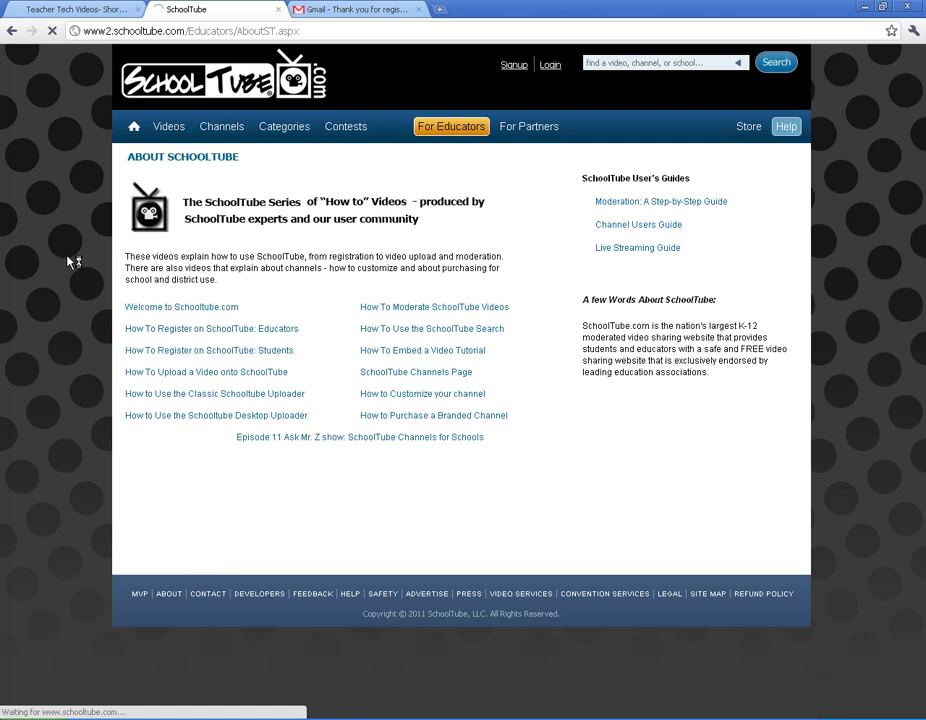